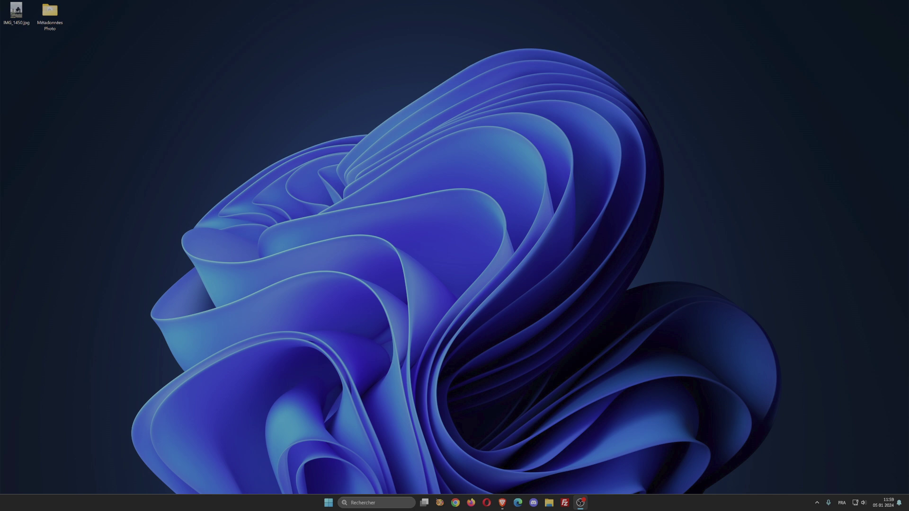
Submit the desktop photo IMG_1450.jpg to the online GPS metadata utility on the 1formatik.com page.
left_click(501, 502)
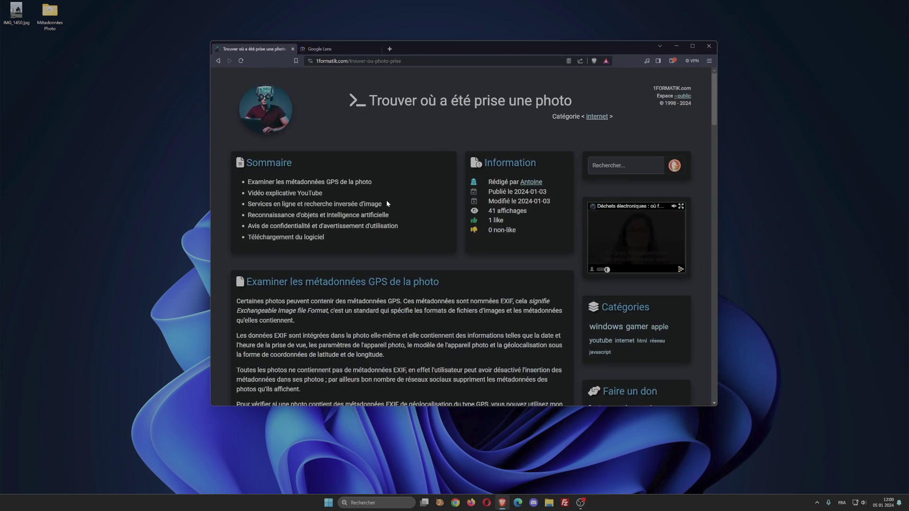
scroll(387, 203, "down", 5)
scroll(387, 204, "down", 1)
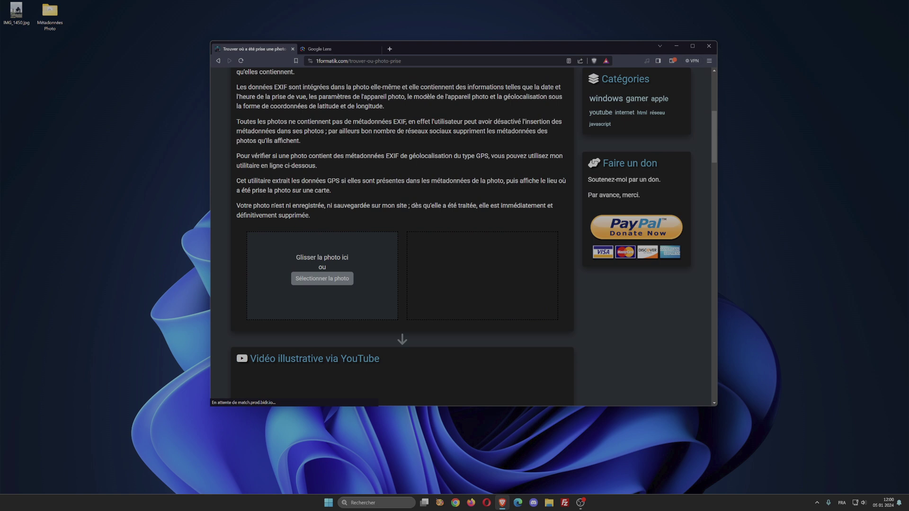
left_click(332, 283)
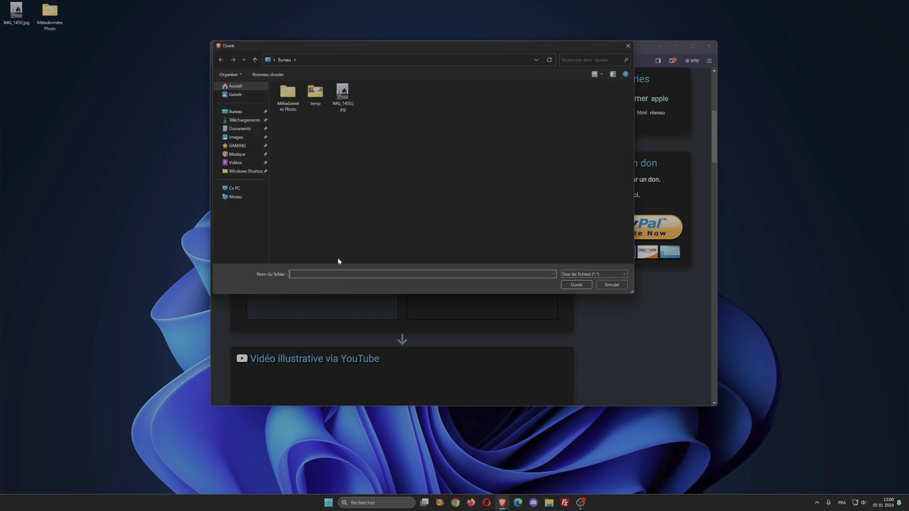
left_click(345, 96)
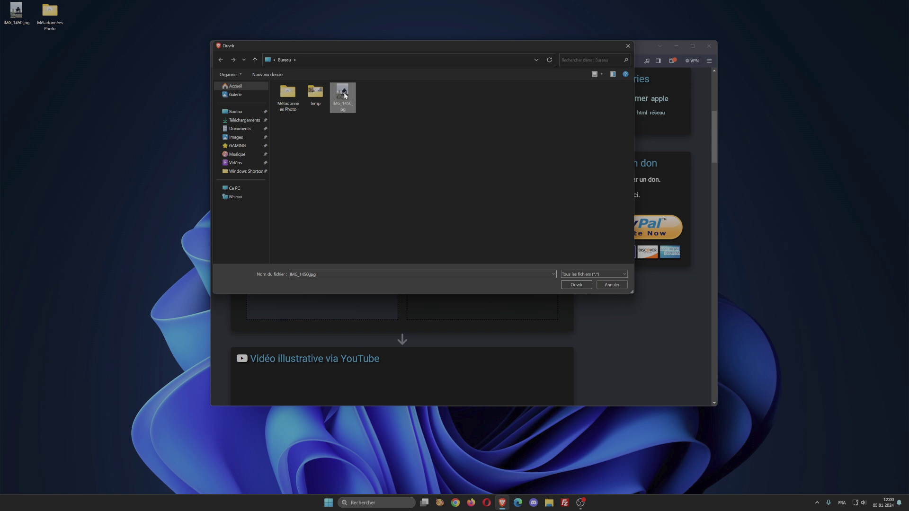
left_click(574, 284)
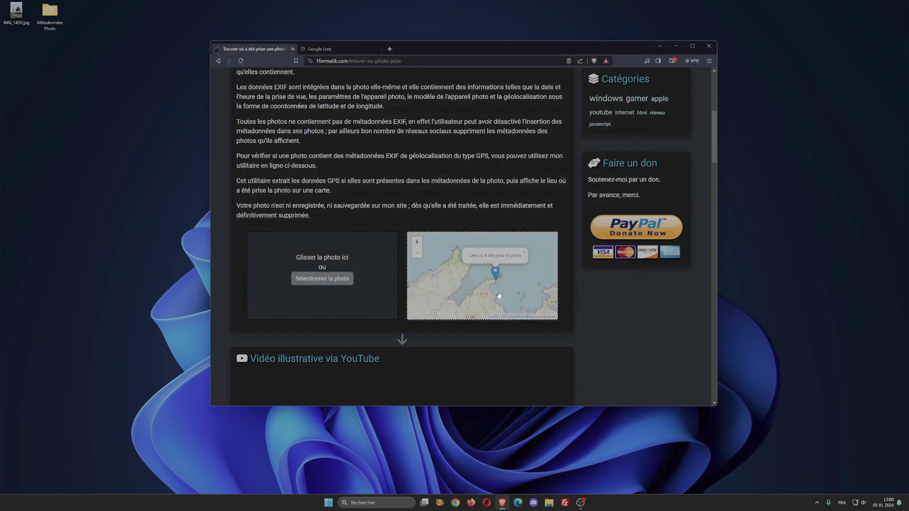
Examine the map area around the marker showing where the photo was taken.
scroll(494, 284, "down", 1)
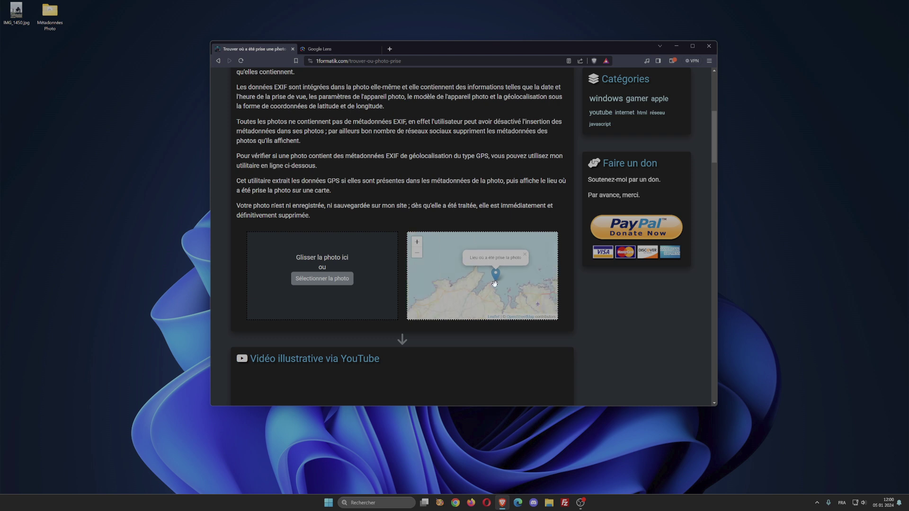
scroll(497, 285, "down", 1)
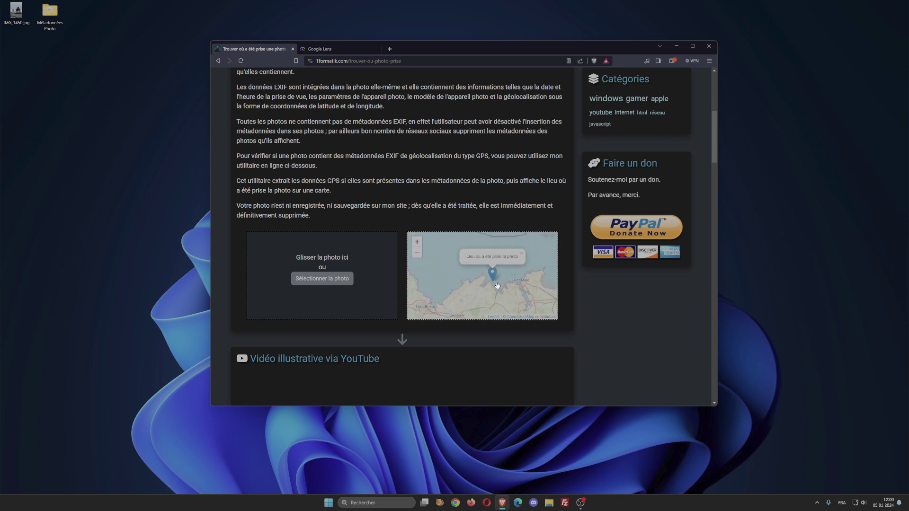
scroll(497, 285, "down", 1)
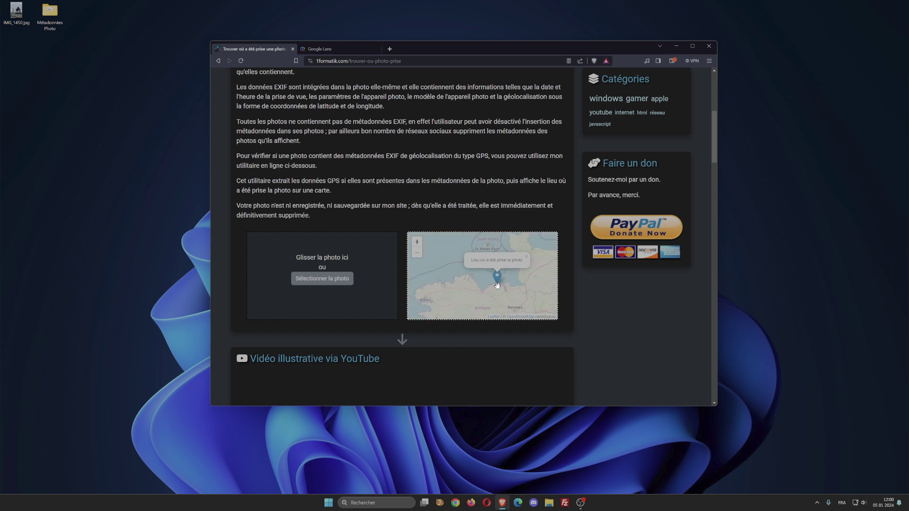
scroll(487, 282, "up", 1)
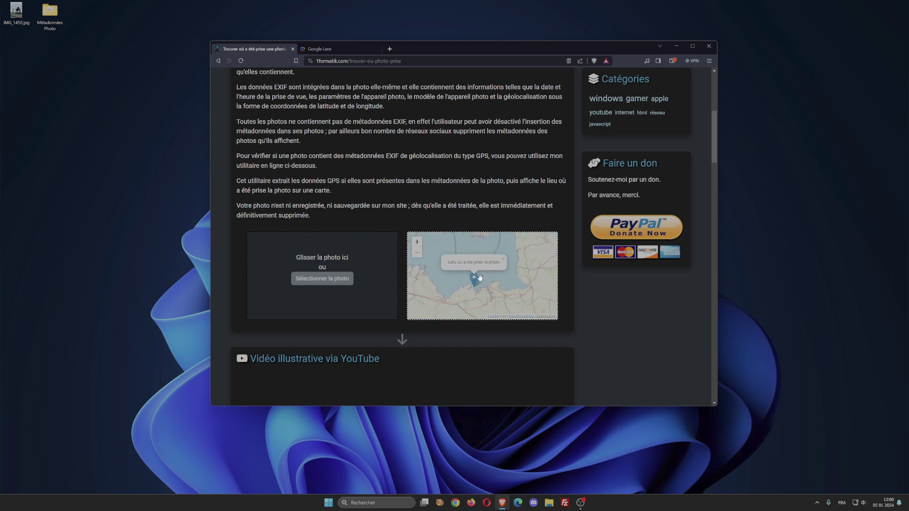
scroll(479, 277, "up", 1)
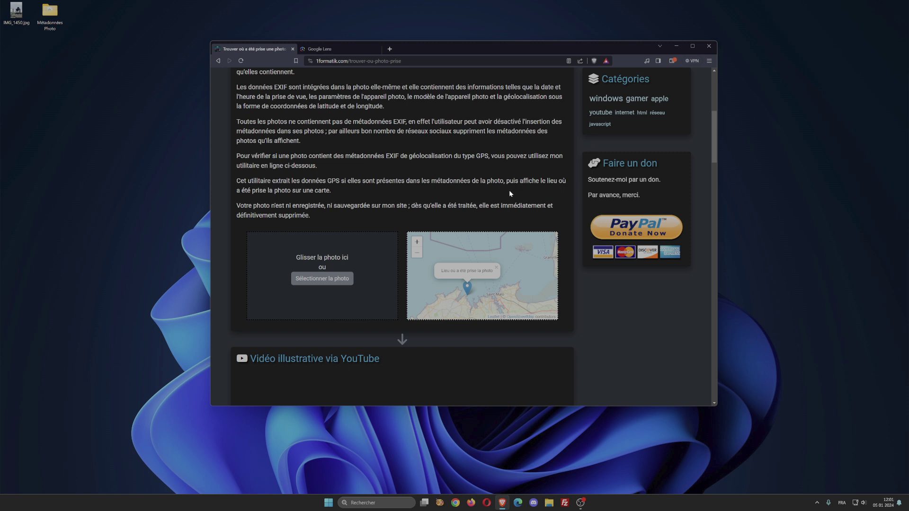
scroll(482, 199, "down", 4)
scroll(481, 197, "up", 7)
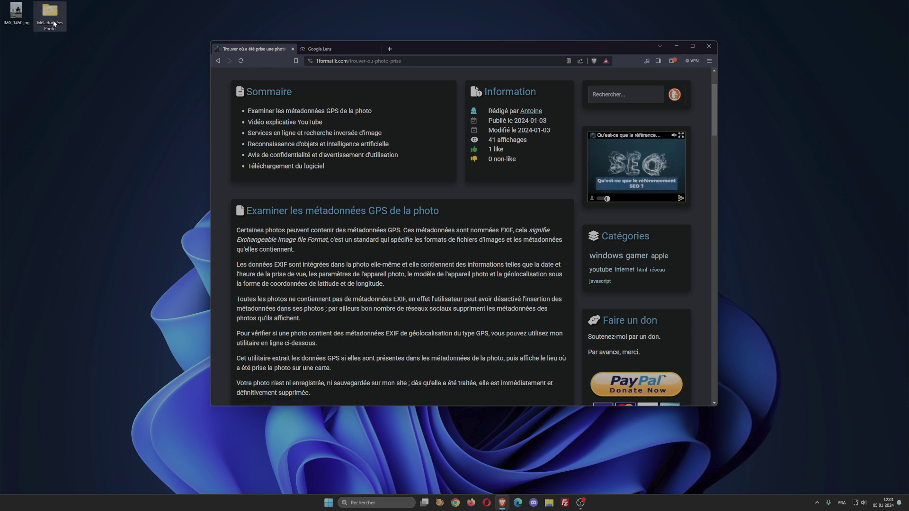
Open the desktop folder Métadonnées Photo and examine the program files it contains.
double_click(51, 17)
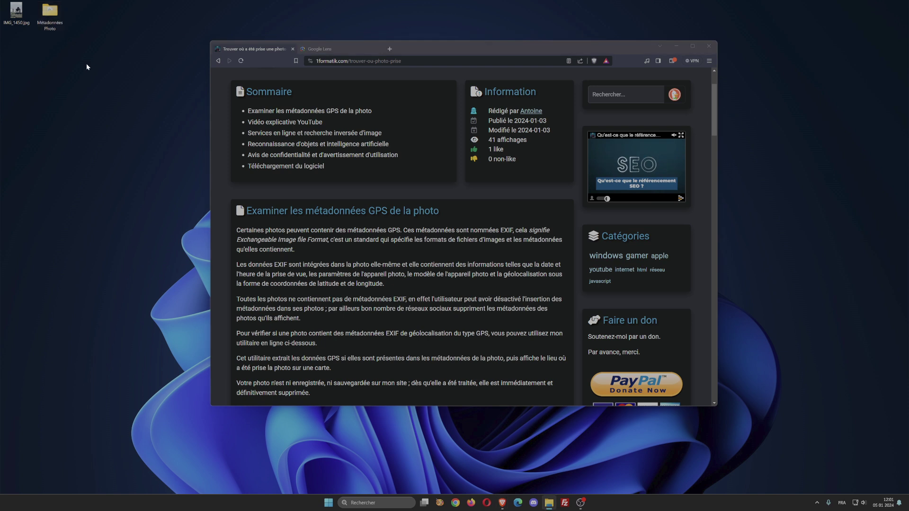
left_click_drag(102, 167, 371, 79)
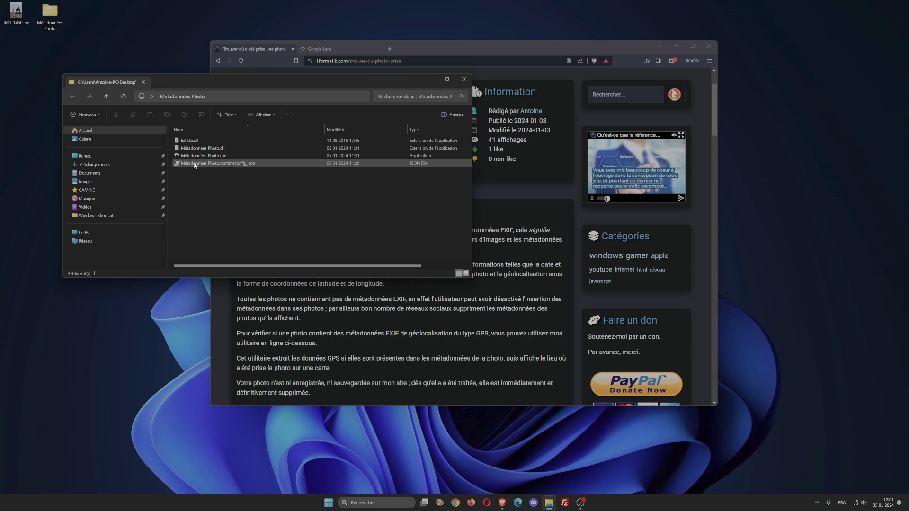
left_click(196, 156)
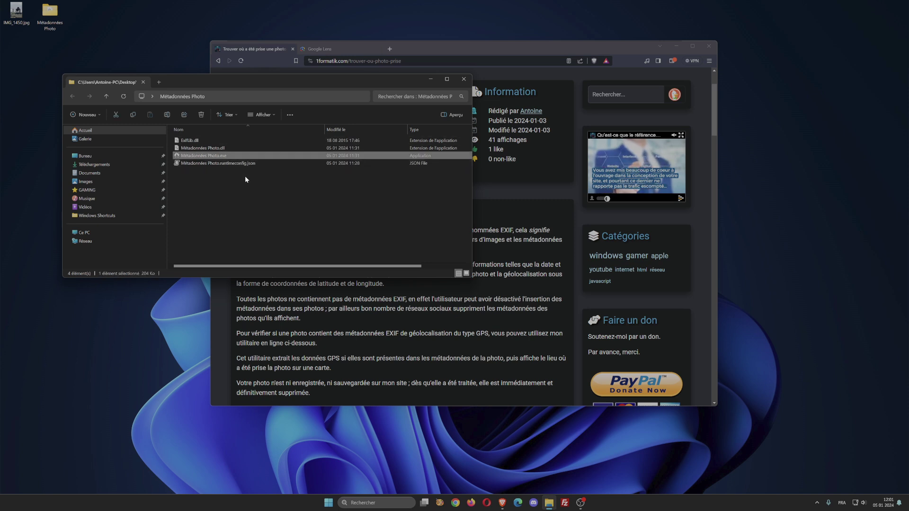
left_click(214, 148)
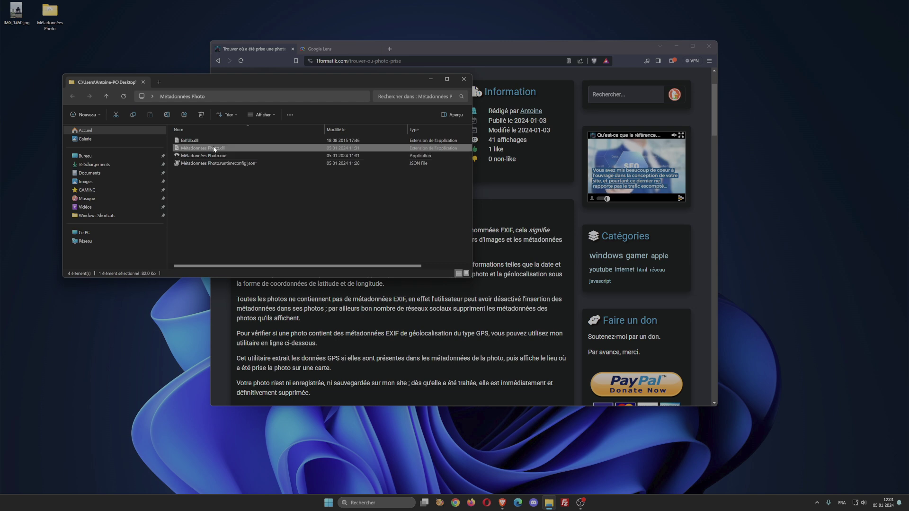
left_click(198, 142)
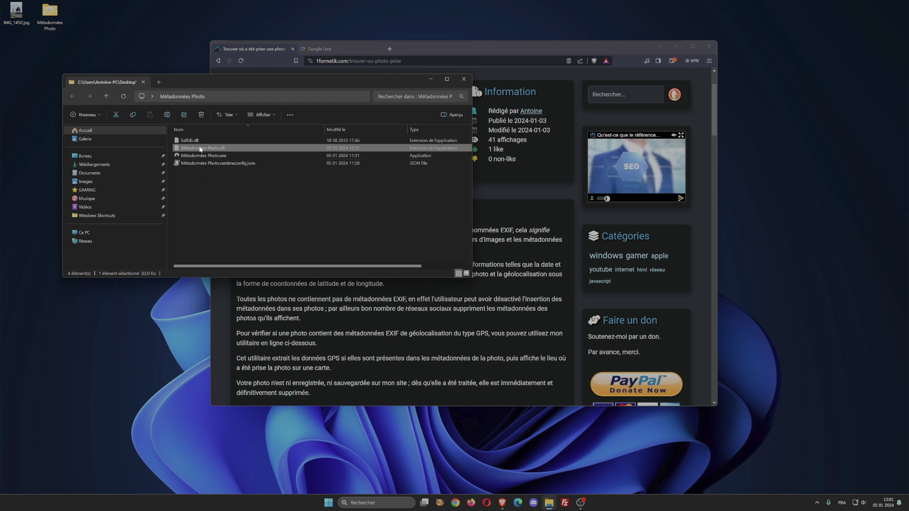
left_click(238, 165)
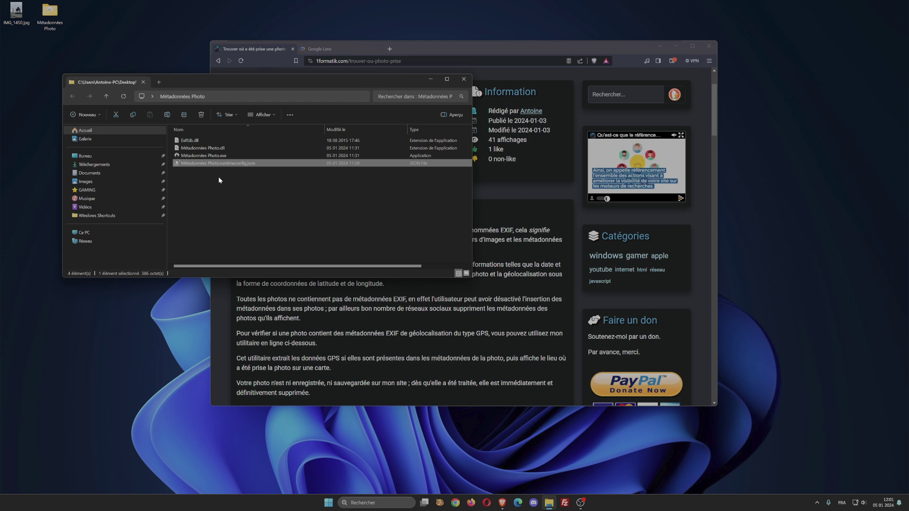
Launch Métadonnées Photo.exe and load IMG_1450.jpg from the desktop to extract its EXIF metadata.
key("Up")
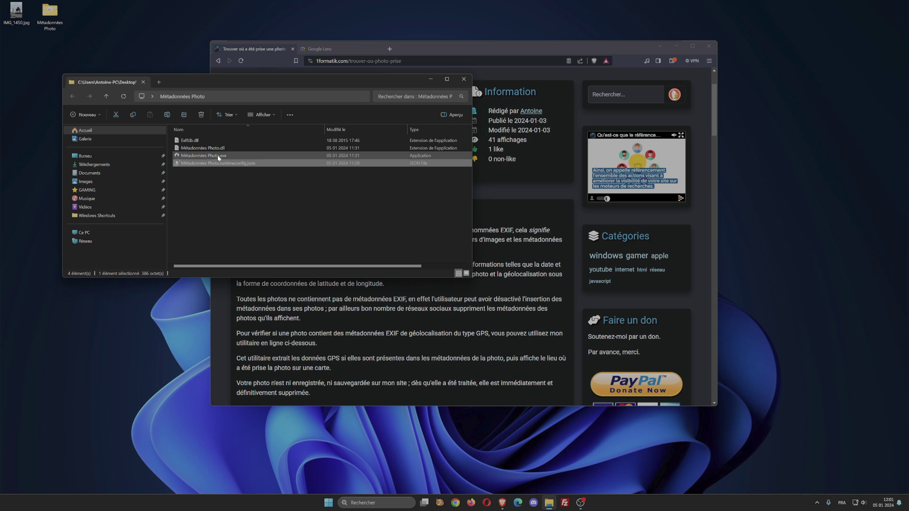
key("Return")
left_click_drag(200, 93, 411, 199)
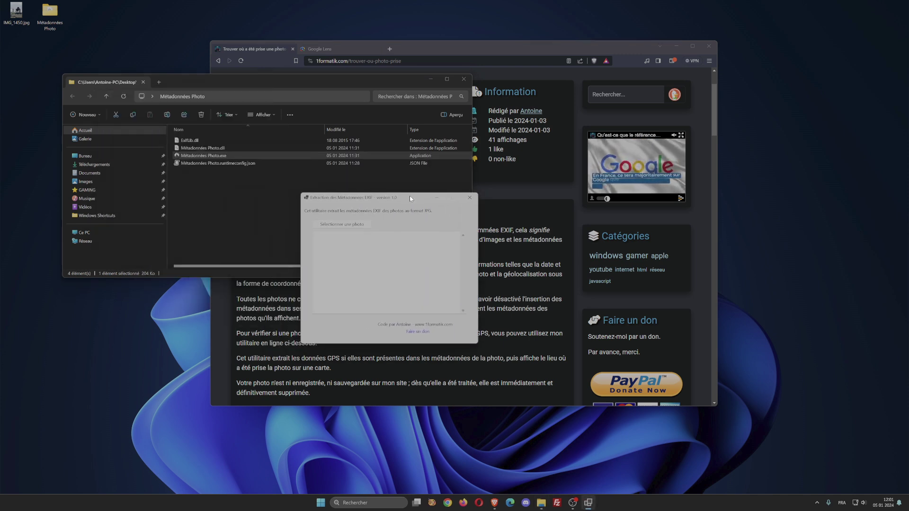
left_click(353, 225)
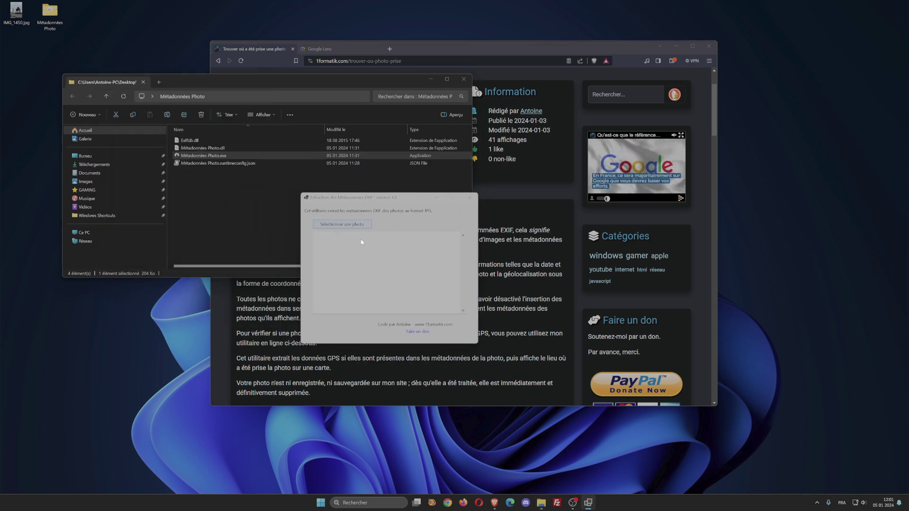
left_click(432, 255)
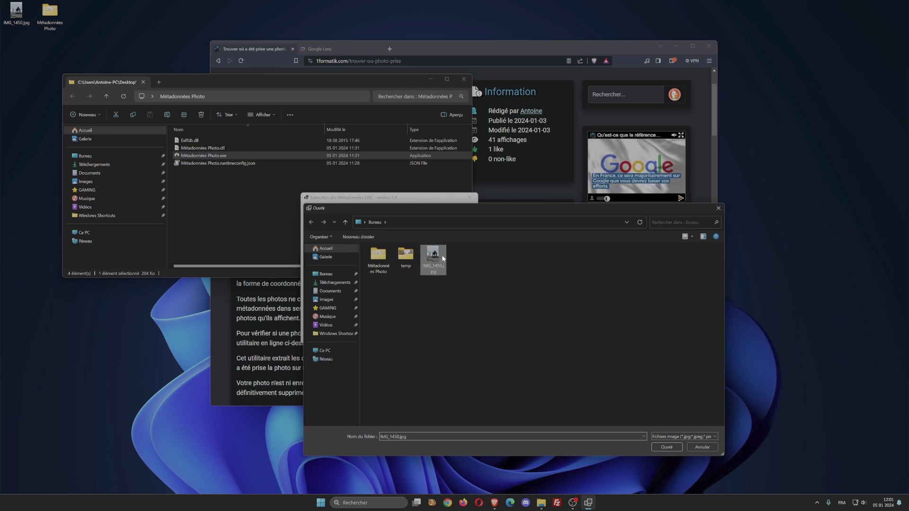
left_click(665, 446)
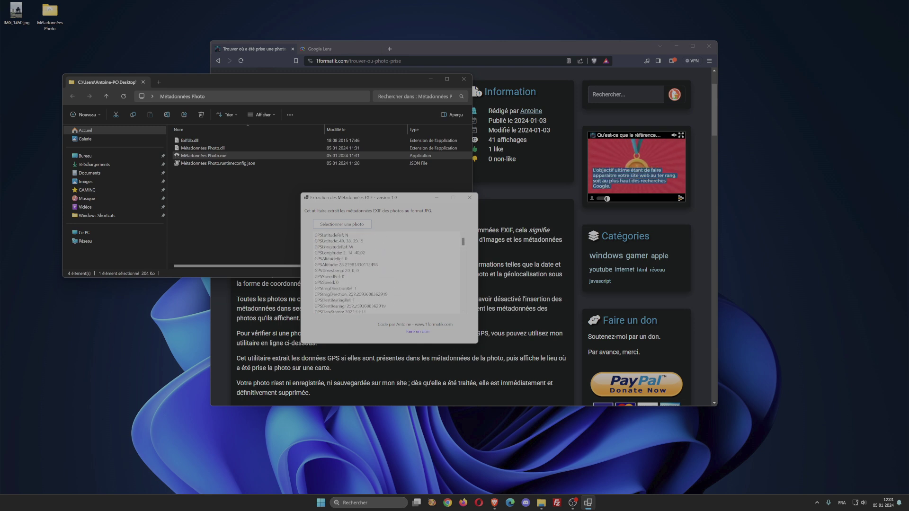
Examine the GPS longitude, GPS altitude and other EXIF entries of the photo, and close the utility and its folder.
mouse_move(315, 241)
left_mouse_down()
mouse_move(364, 240)
mouse_move(314, 252)
left_mouse_up()
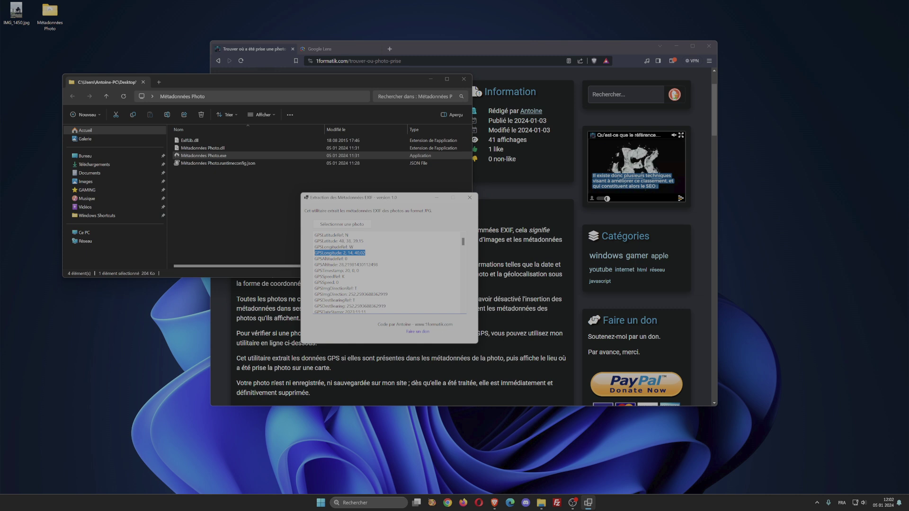
scroll(388, 272, "down", 1)
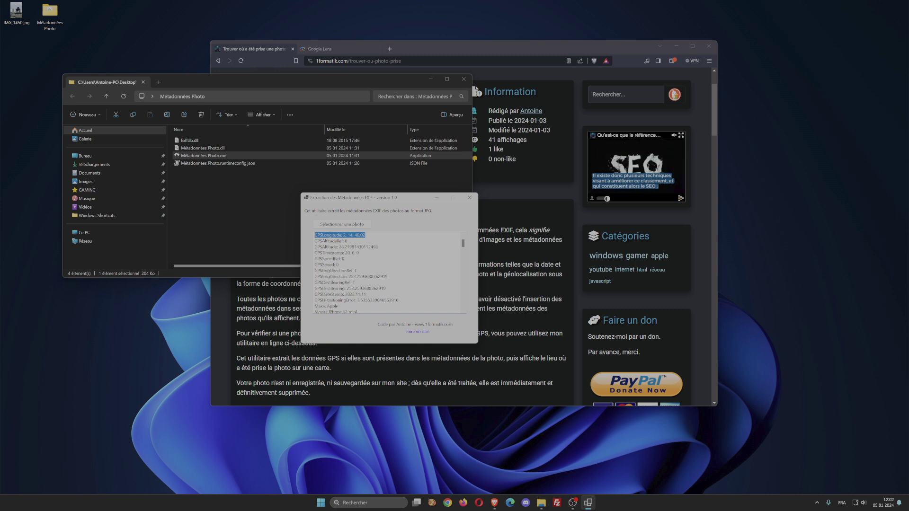
scroll(388, 272, "down", 1)
scroll(388, 272, "up", 2)
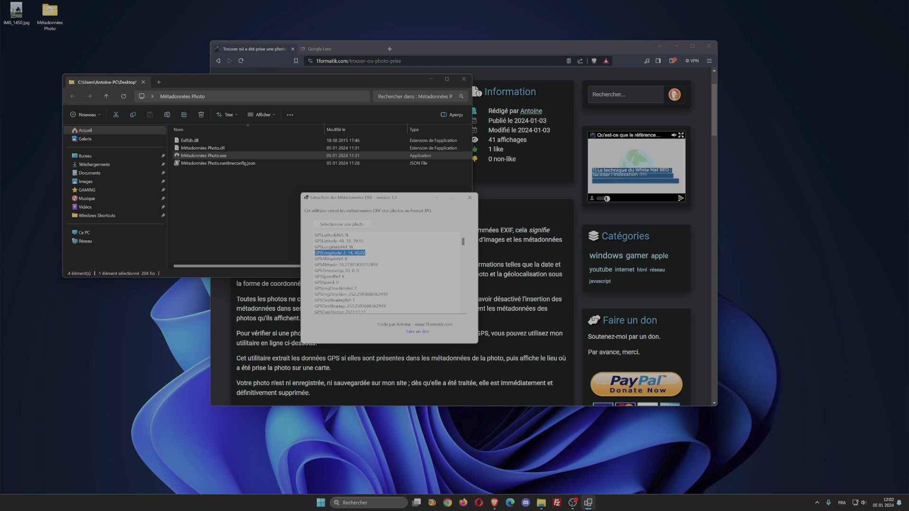
left_click_drag(379, 264, 320, 265)
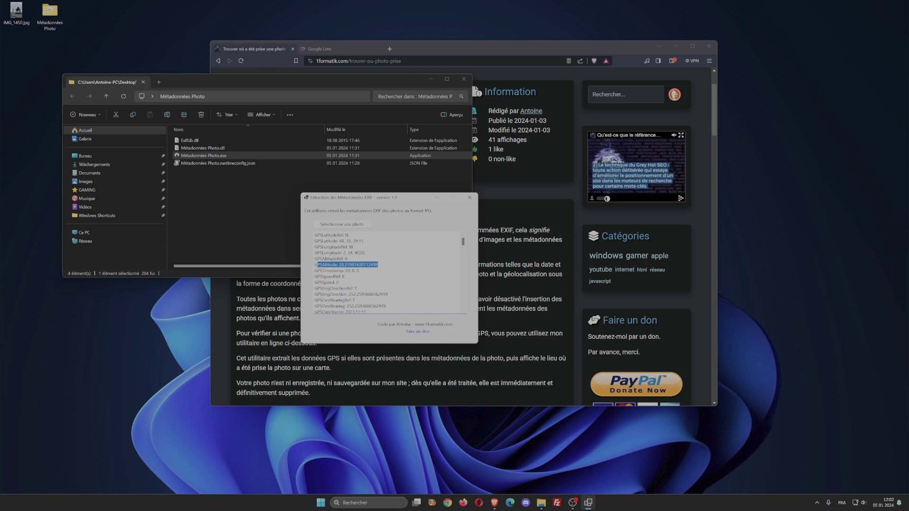
left_click_drag(339, 264, 341, 264)
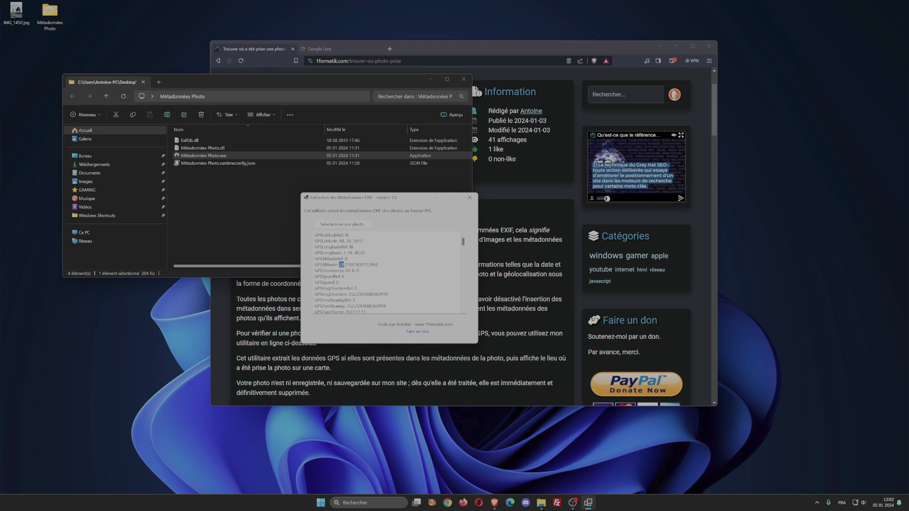
scroll(388, 272, "down", 5)
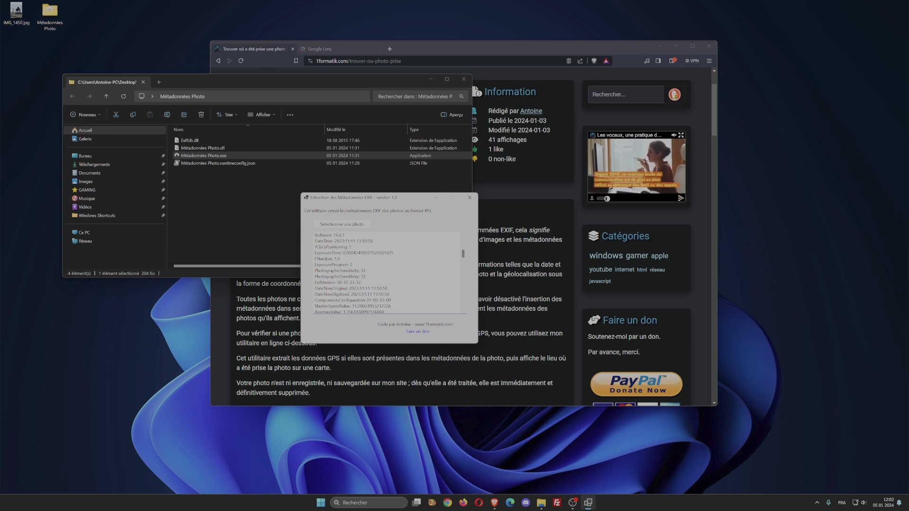
left_click(469, 197)
left_click(463, 80)
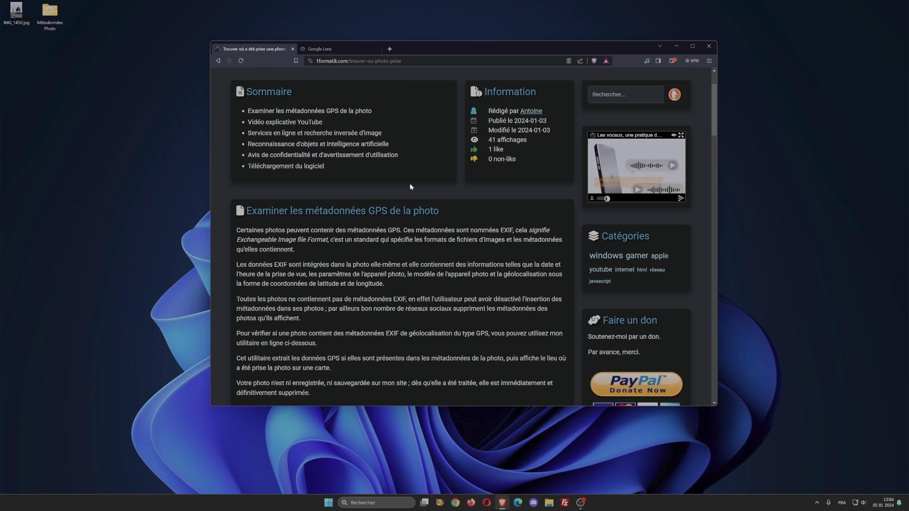
Review the article's list of reverse image search services and view the desktop photo IMG_1450.jpg.
scroll(410, 183, "down", 15)
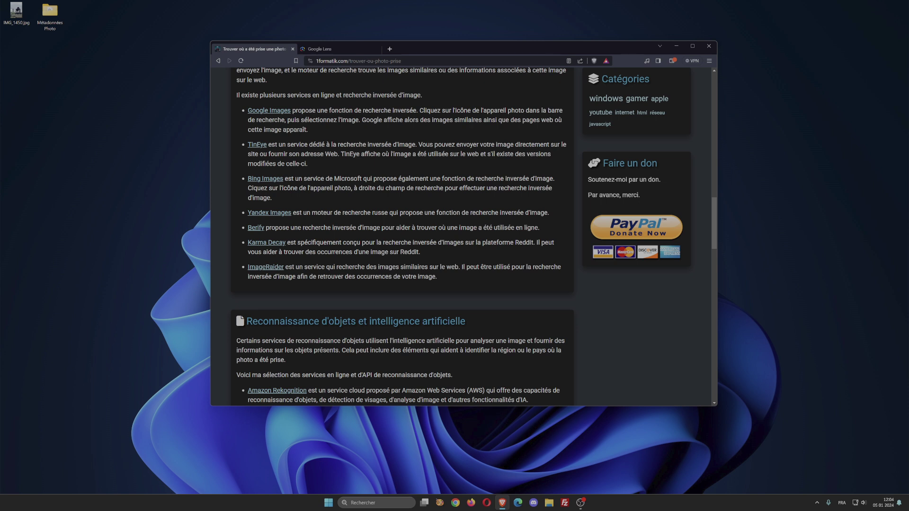
double_click(7, 3)
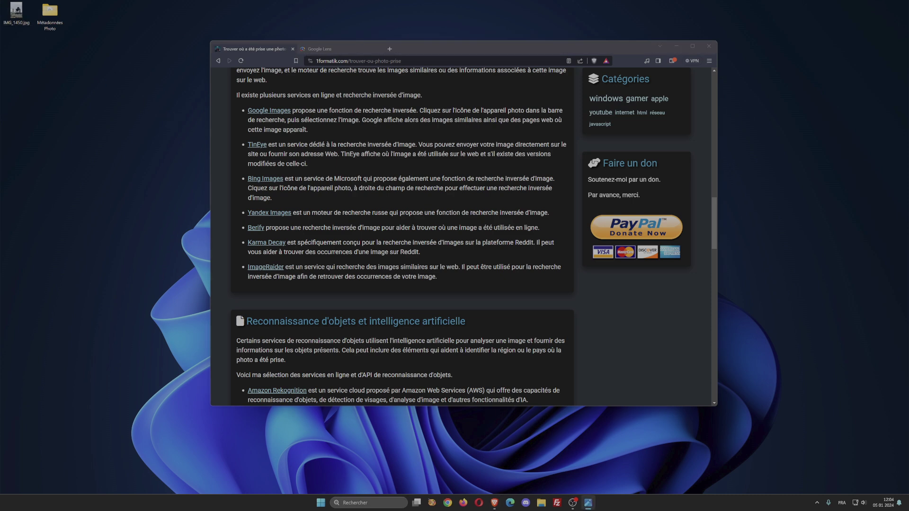
left_click_drag(394, 129, 325, 110)
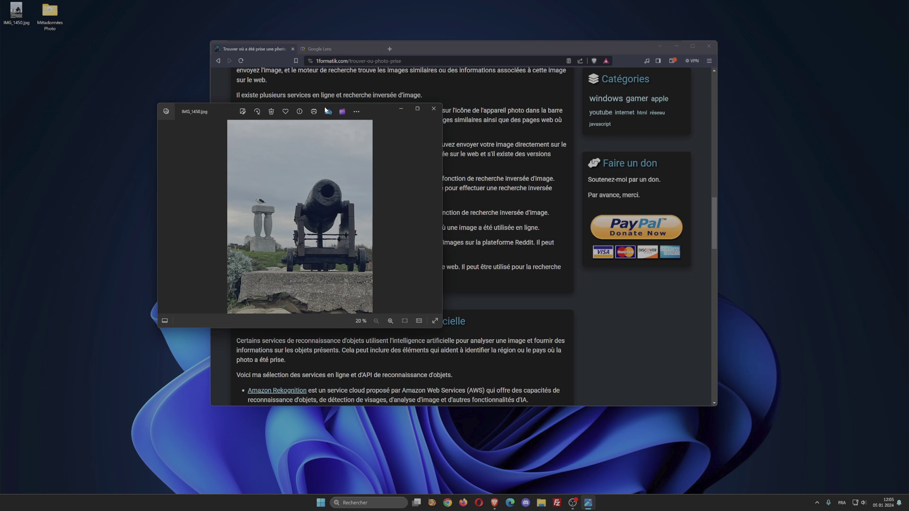
left_click(434, 110)
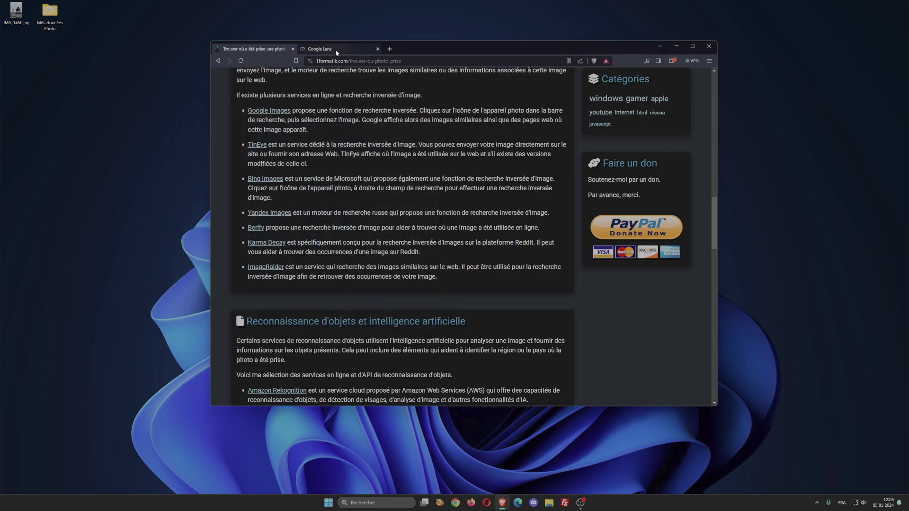
Return from the old Google Lens results to Google Images and run a reverse image search with IMG_1450.jpg from the desktop.
left_click(335, 50)
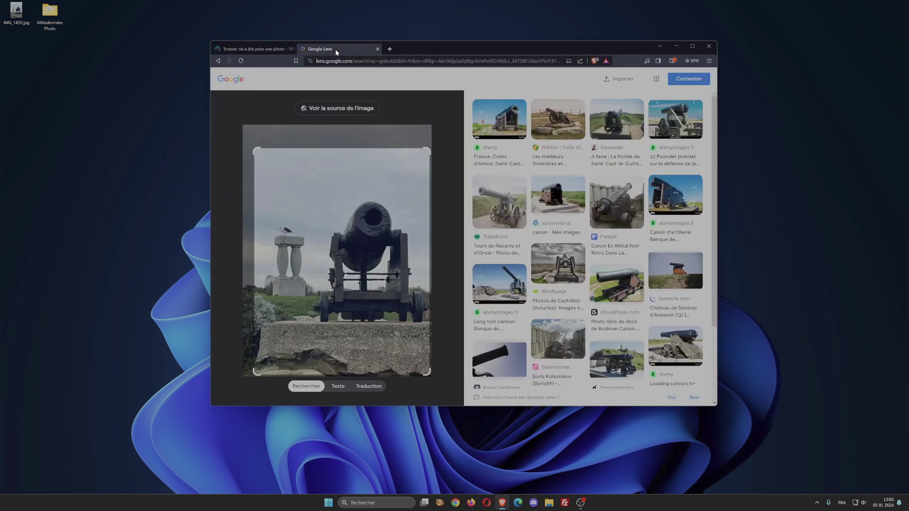
left_click(218, 61)
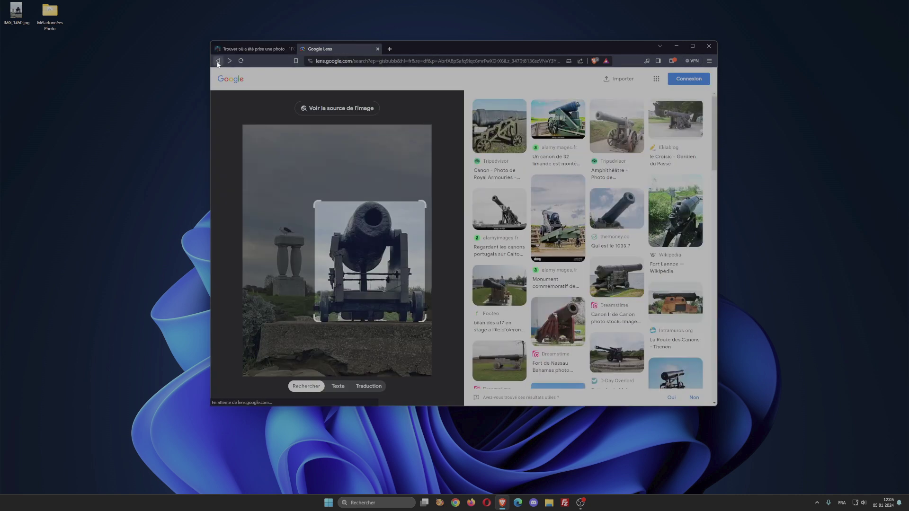
left_click(218, 62)
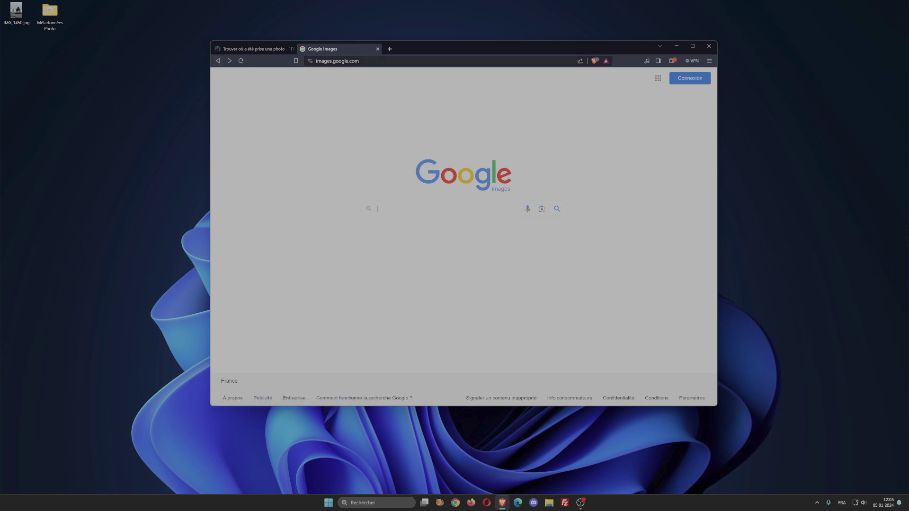
left_click(541, 210)
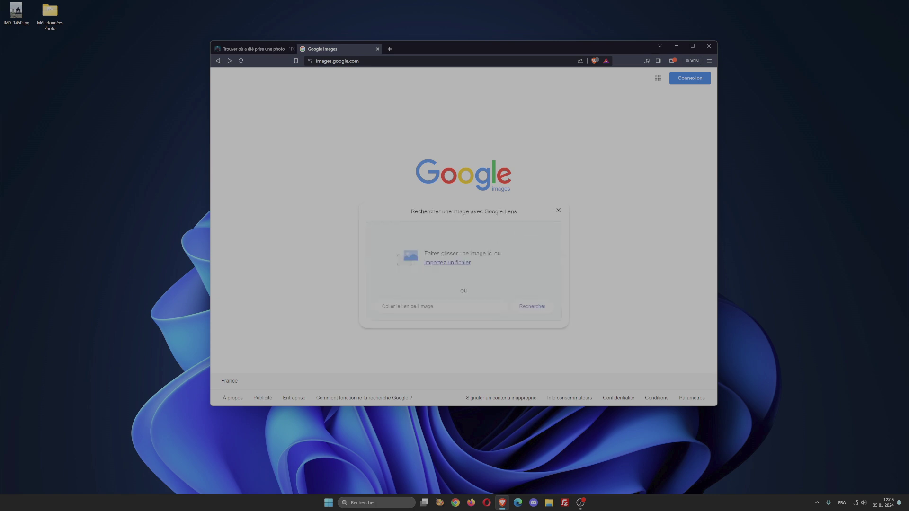
left_click_drag(16, 10, 450, 252)
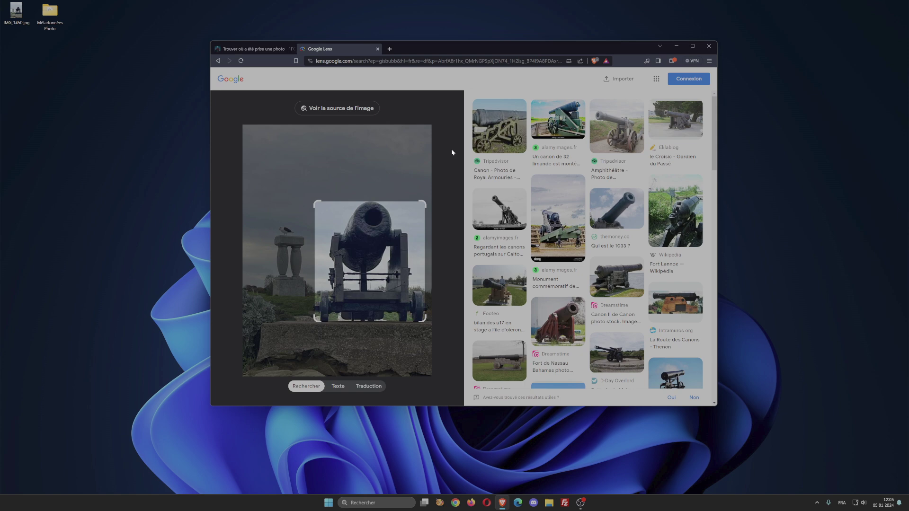
Enlarge the Google Lens search area to include the stone monument beside the cannon and the wall below it.
scroll(659, 264, "down", 3)
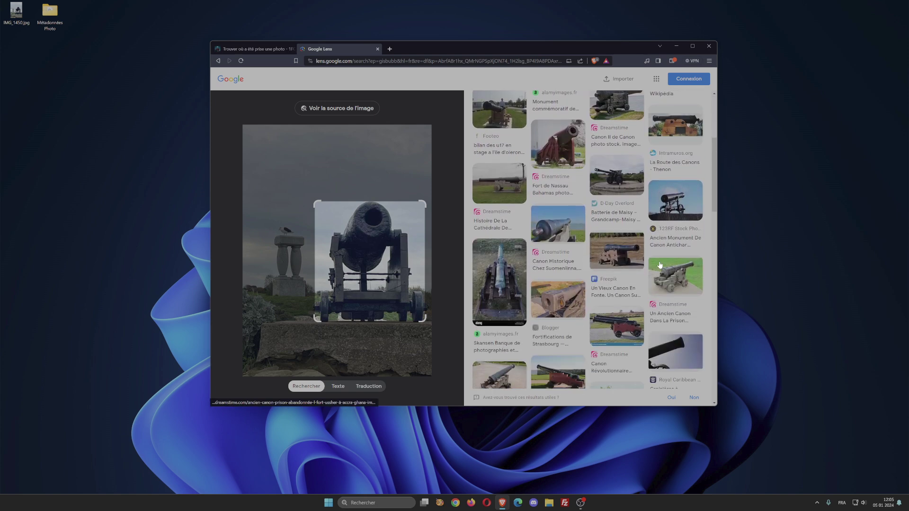
scroll(659, 264, "up", 3)
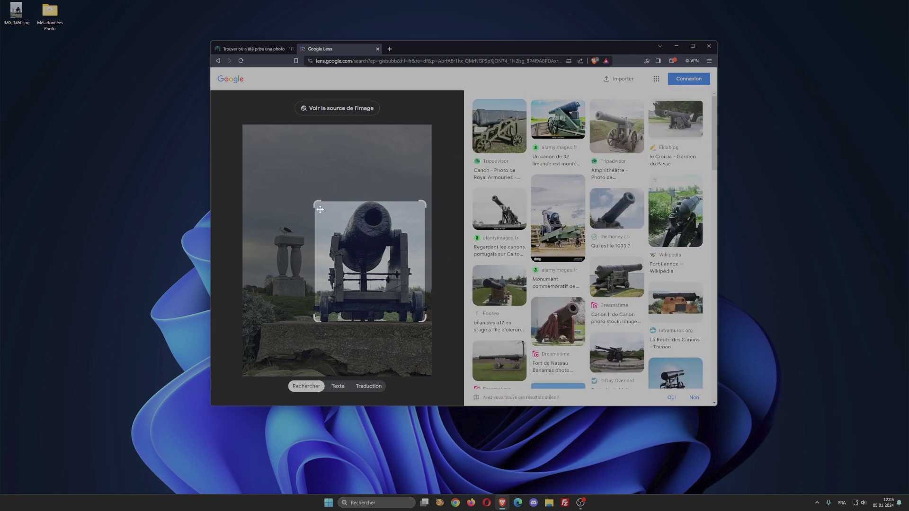
left_click_drag(316, 204, 248, 179)
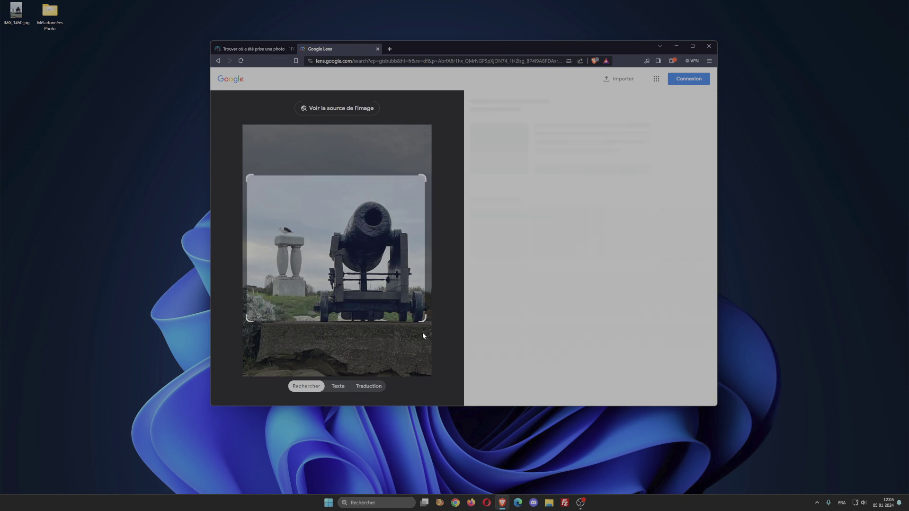
left_click_drag(421, 321, 427, 371)
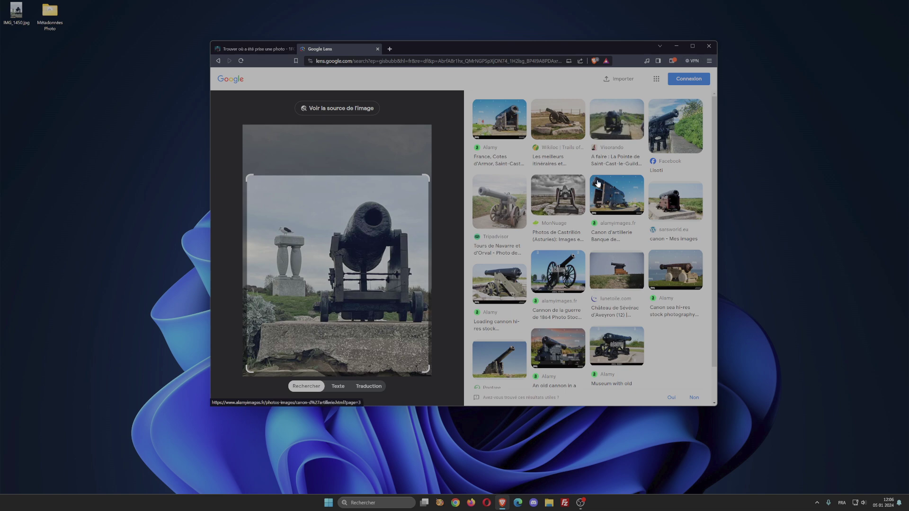
Open the Visorando match for La Pointe de Saint-Cast-le-Guildo and view its enlarged cannon photo.
left_click(614, 124)
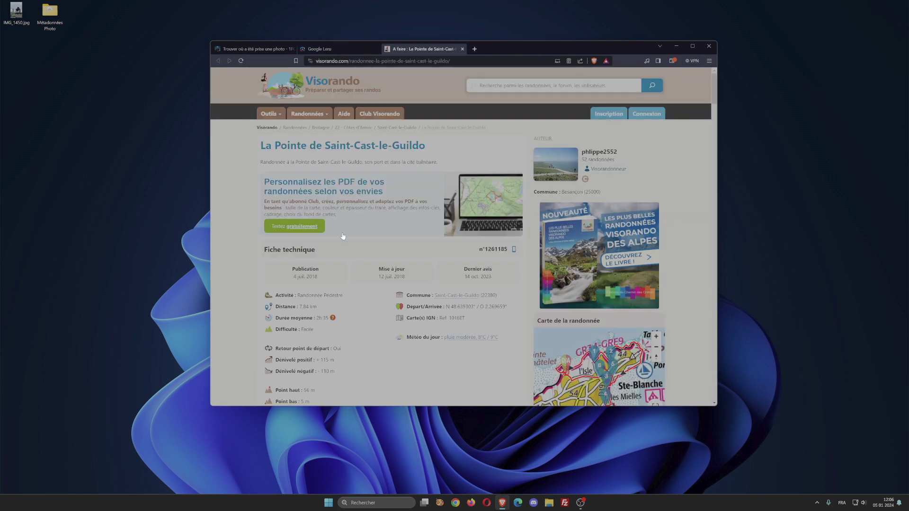
scroll(345, 237, "down", 4)
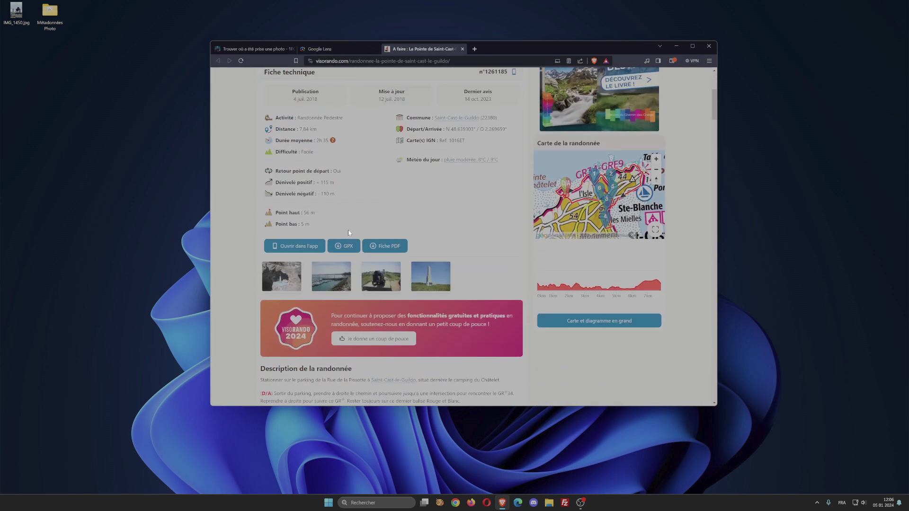
left_click(380, 279)
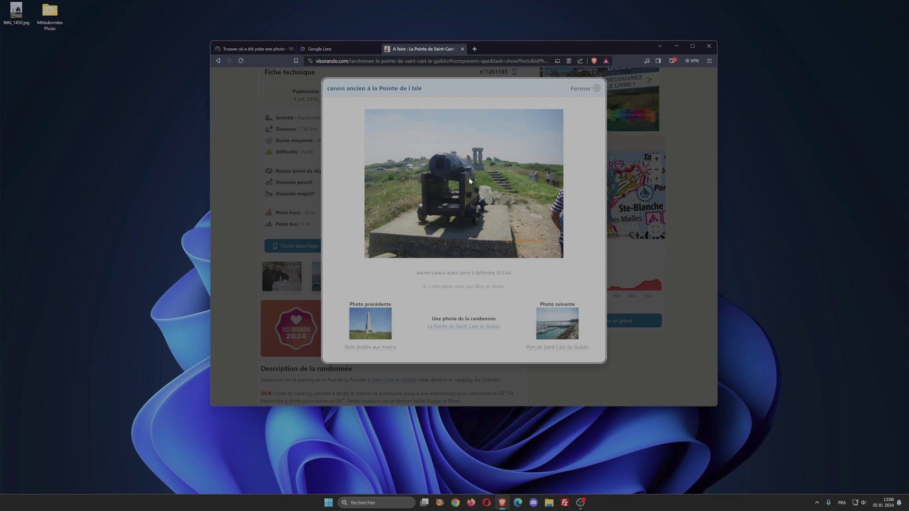
left_click(596, 89)
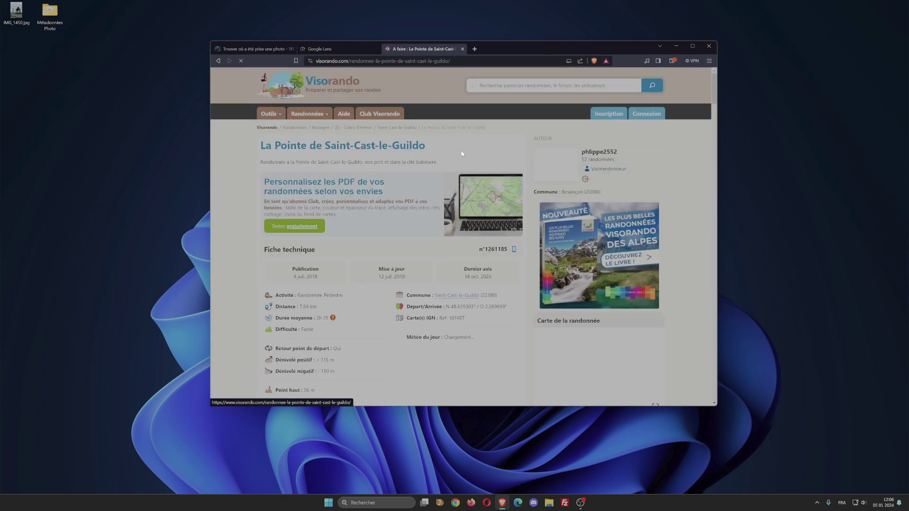
Highlight the hike title La Pointe de Saint-Cast-le-Guildo, and compare the page's cannon photo with the picture in Google Lens.
left_click_drag(436, 146, 260, 146)
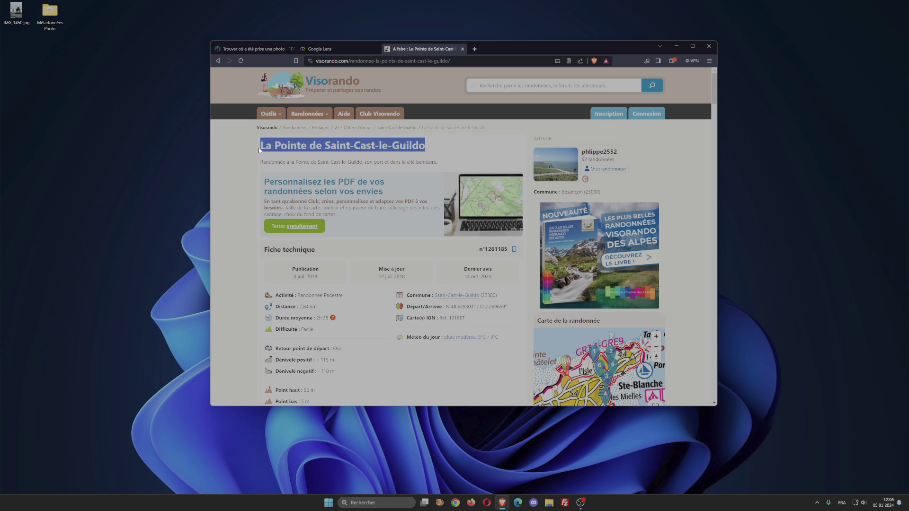
left_click(218, 61)
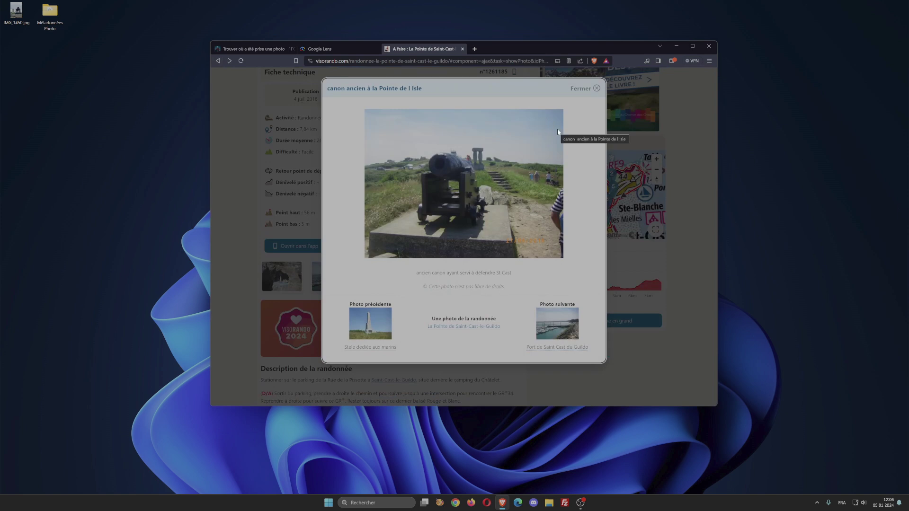
left_click(596, 88)
left_click(345, 48)
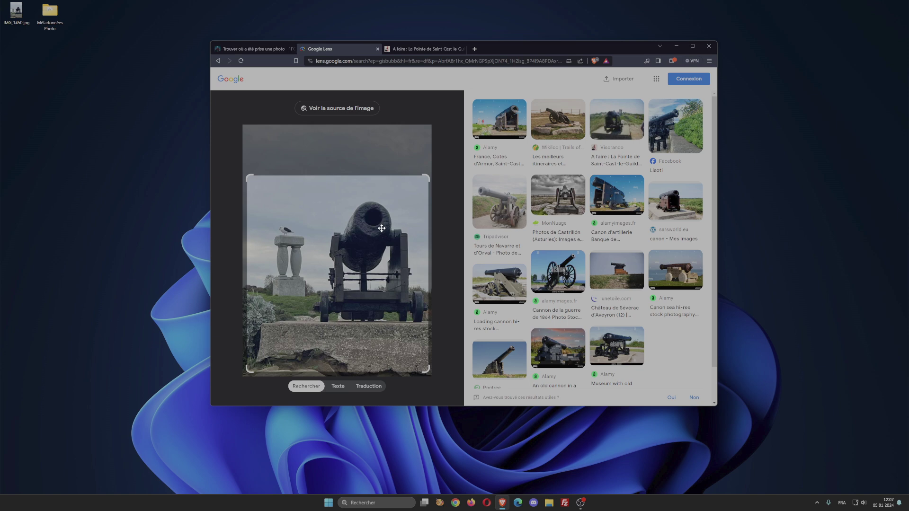
Review the 1formatik article's section on object recognition and artificial intelligence services, and return to its summary.
left_click(246, 47)
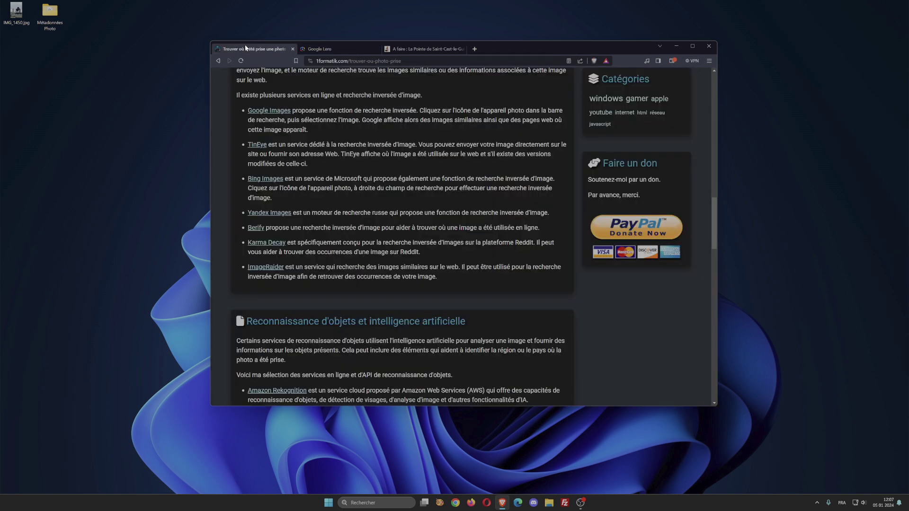
scroll(409, 164, "down", 4)
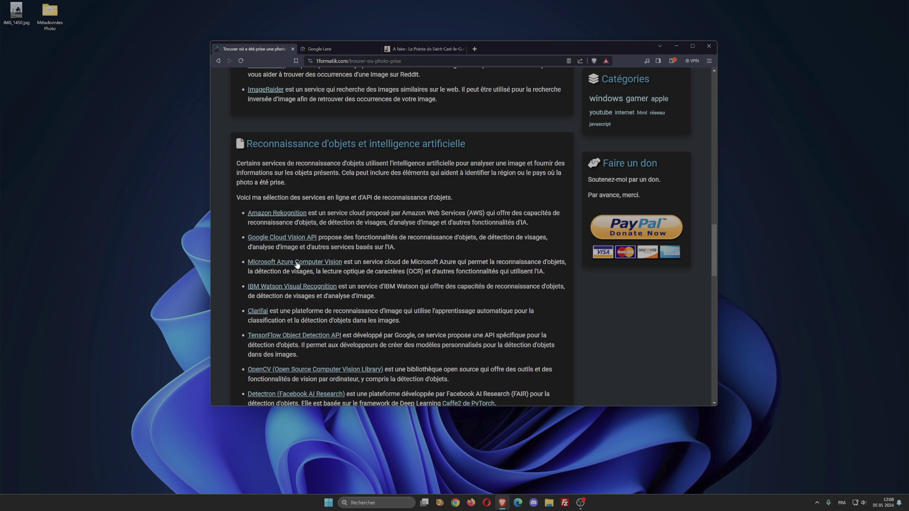
scroll(296, 290, "down", 1)
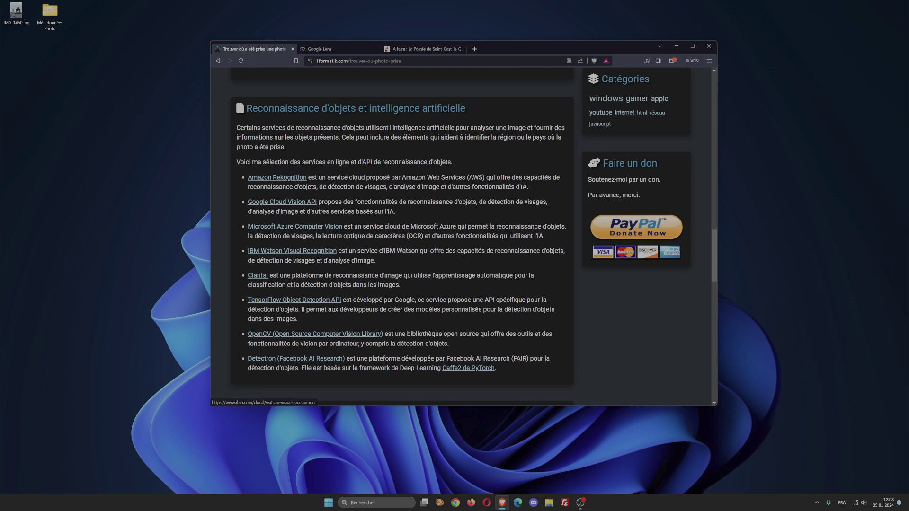
scroll(294, 253, "down", 3)
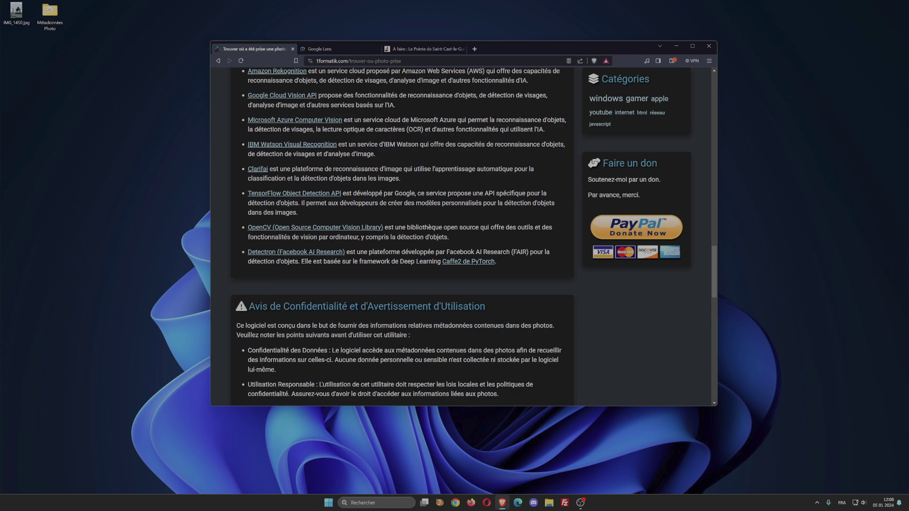
scroll(402, 237, "up", 9)
scroll(473, 237, "up", 15)
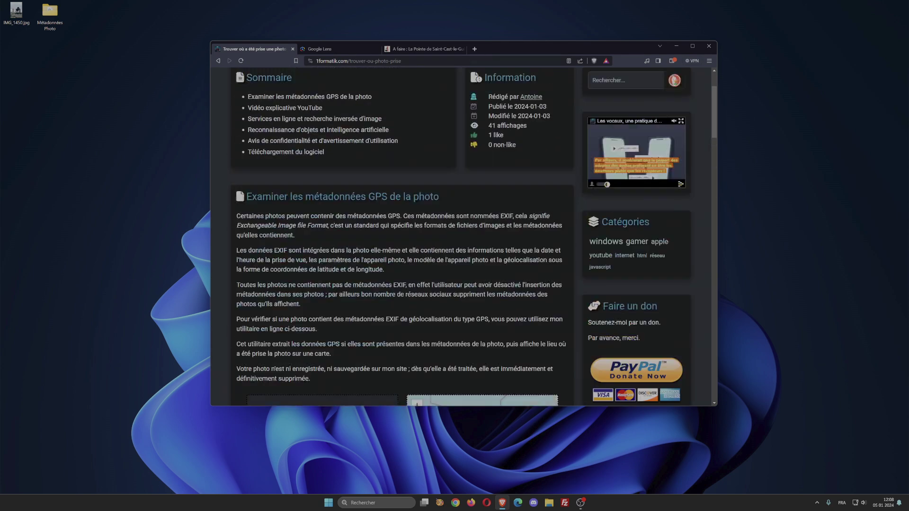